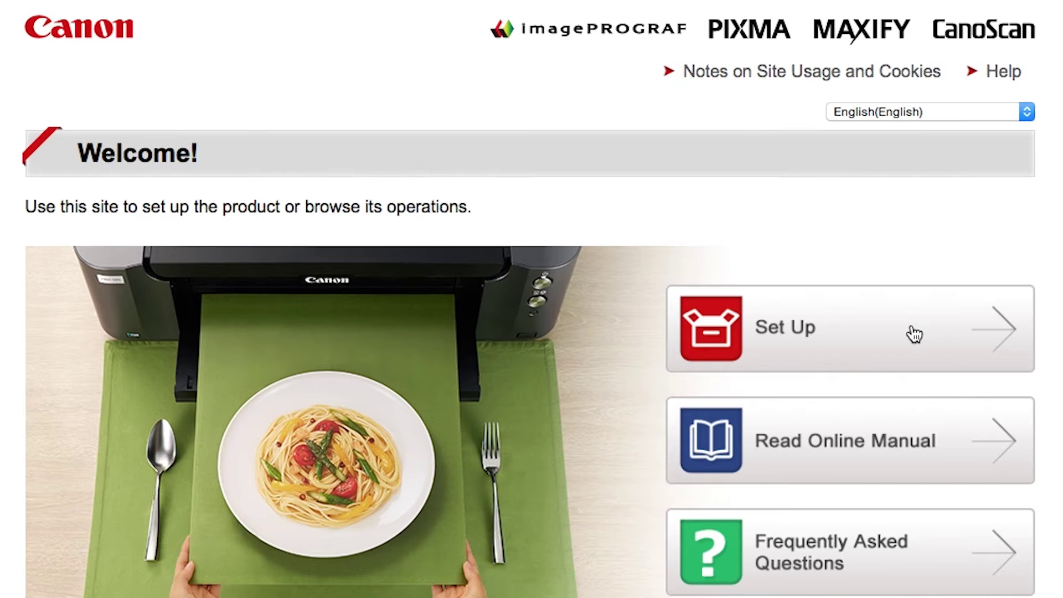
# Step: Pick U.S.A. and the PIXMA MG3020, then download its Mac OS setup file
pyautogui.click(914, 334)
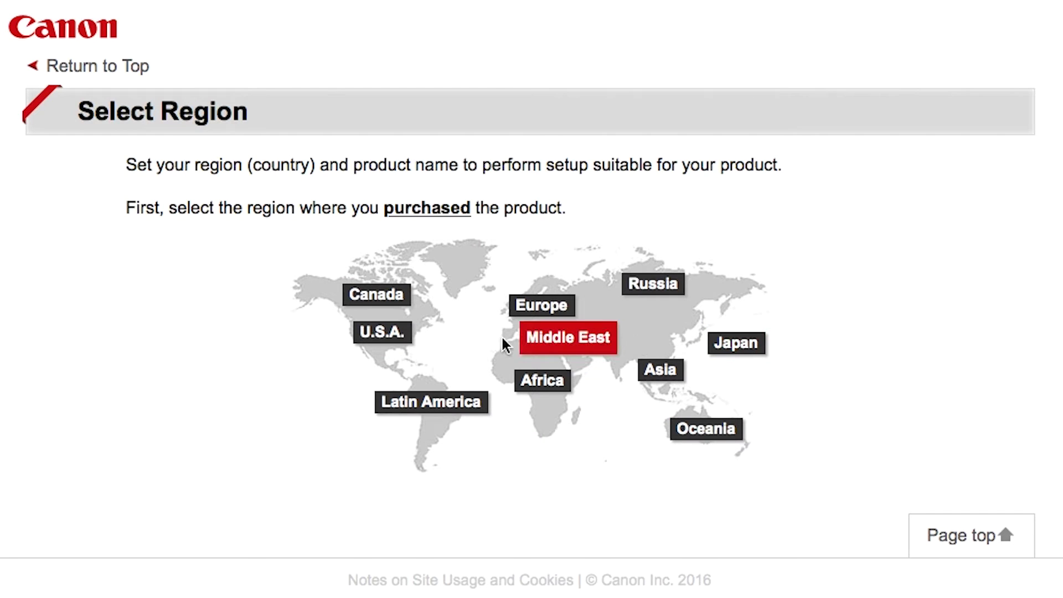
pyautogui.click(402, 343)
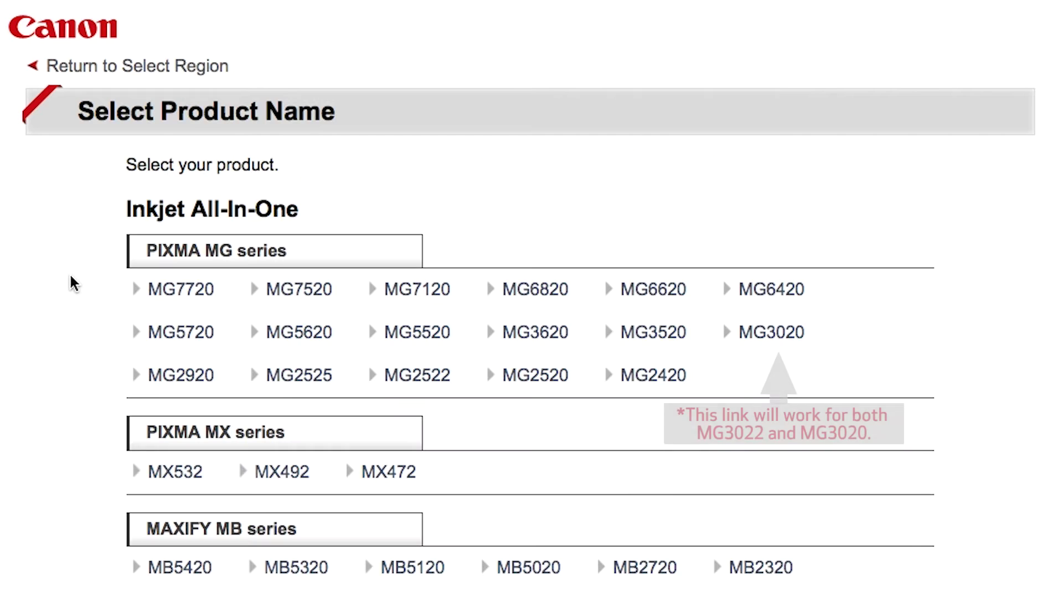
pyautogui.click(774, 333)
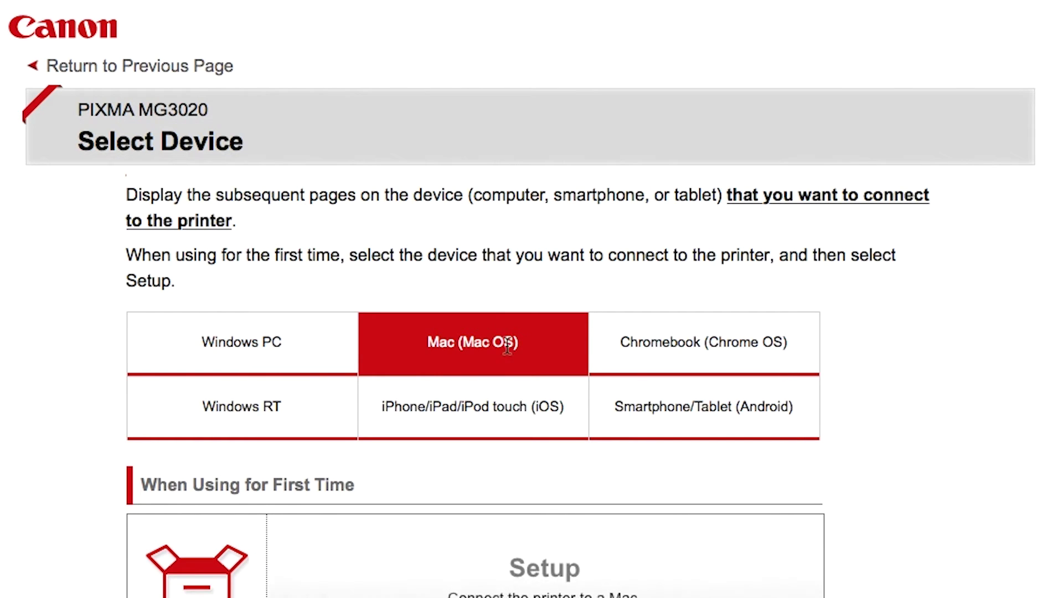
pyautogui.scroll(-4, 515, 360)
pyautogui.click(526, 383)
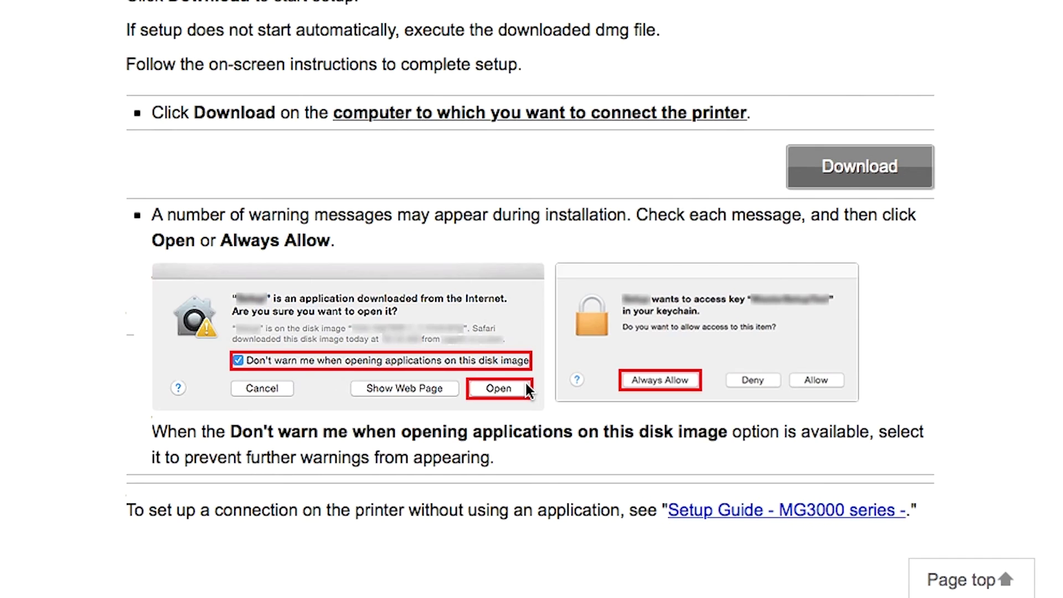
pyautogui.click(833, 181)
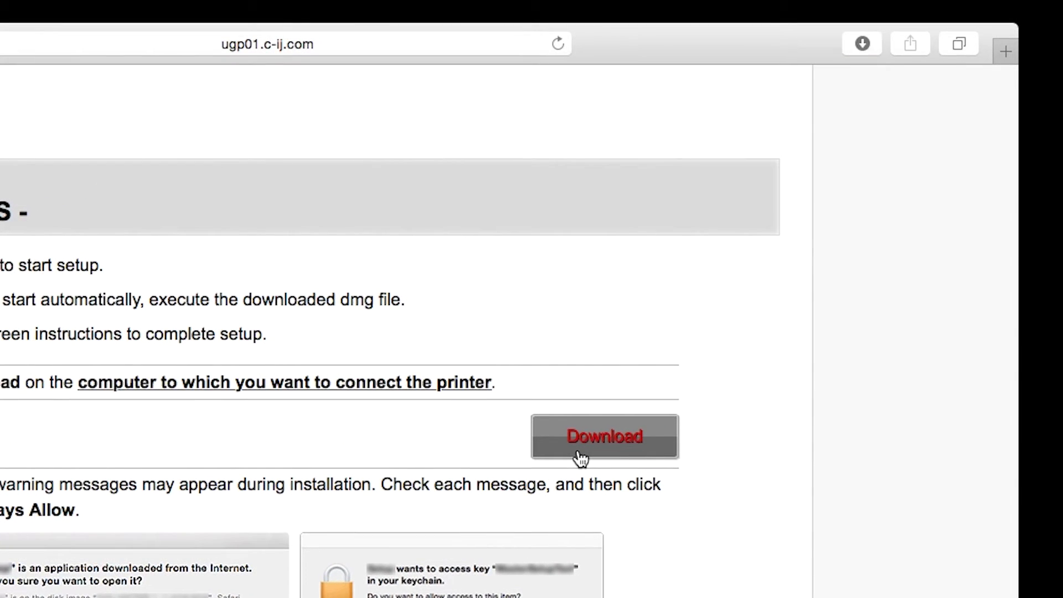
# Step: Open mac-mg3000-1_0-mcd.dmg from Safari's downloads list to launch the Canon installer
pyautogui.click(865, 41)
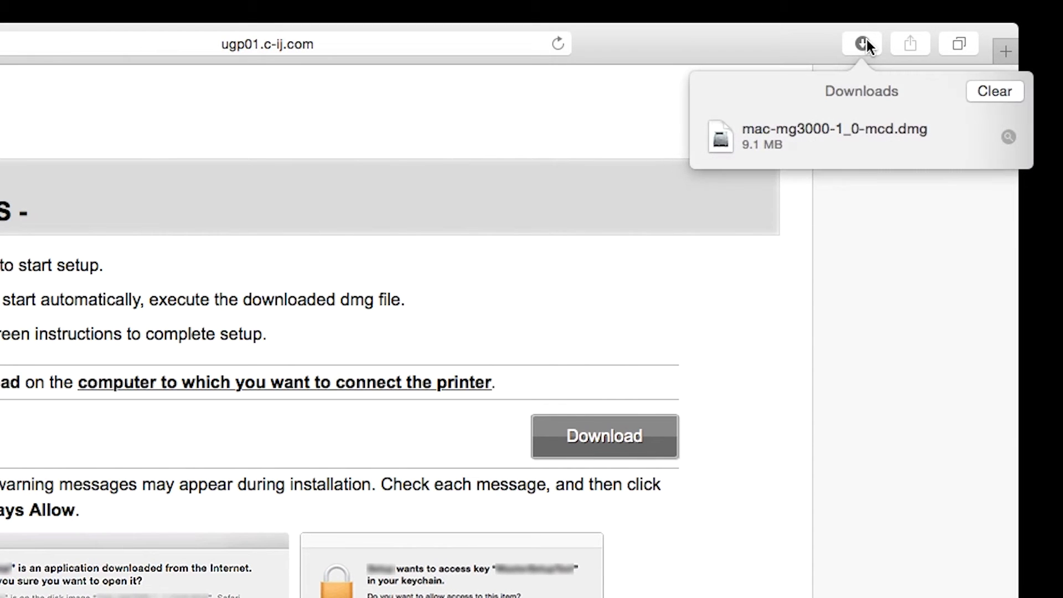
pyautogui.doubleClick(849, 149)
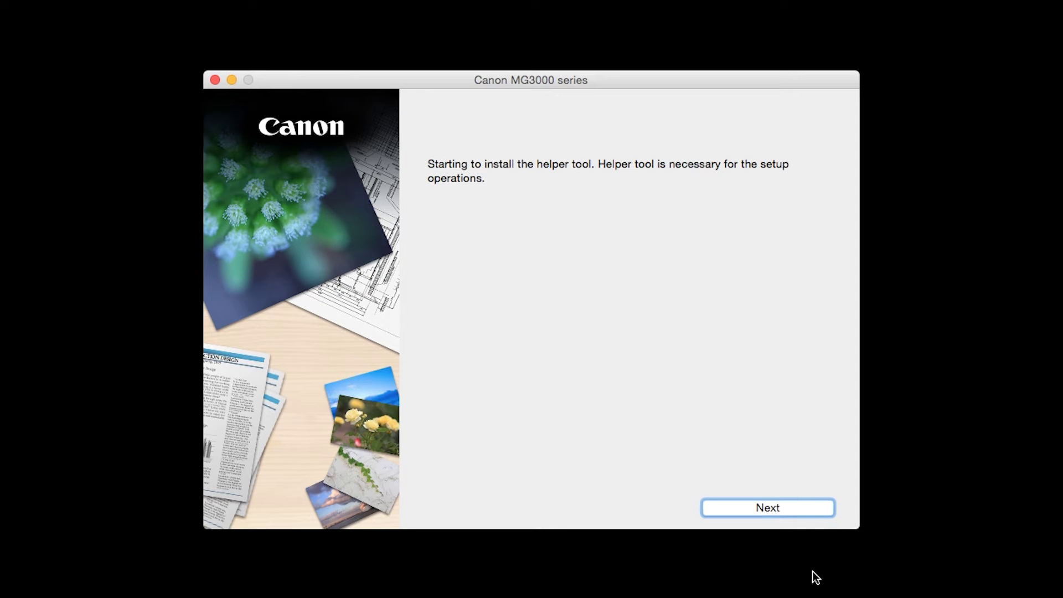
# Step: Install the helper tool using the admin account password, then start the printer setup
pyautogui.click(796, 510)
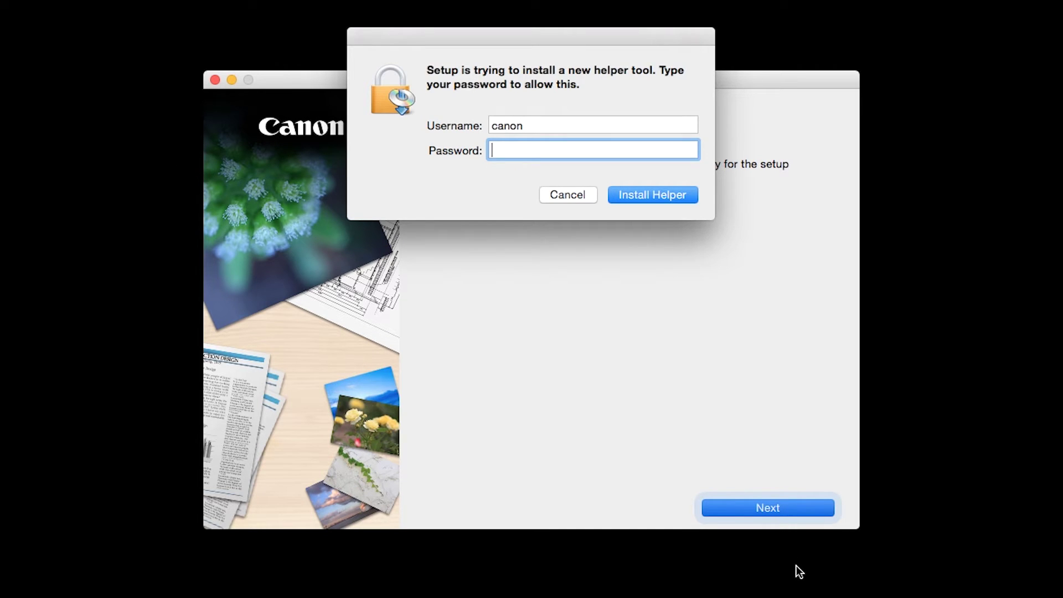
pyautogui.write('********')
pyautogui.click(681, 201)
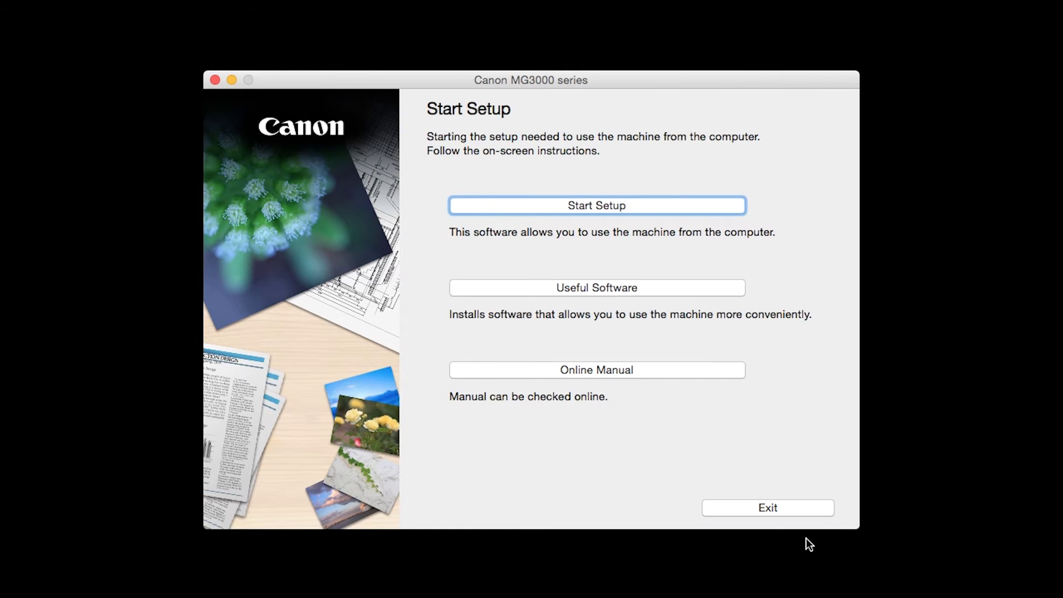
pyautogui.click(650, 209)
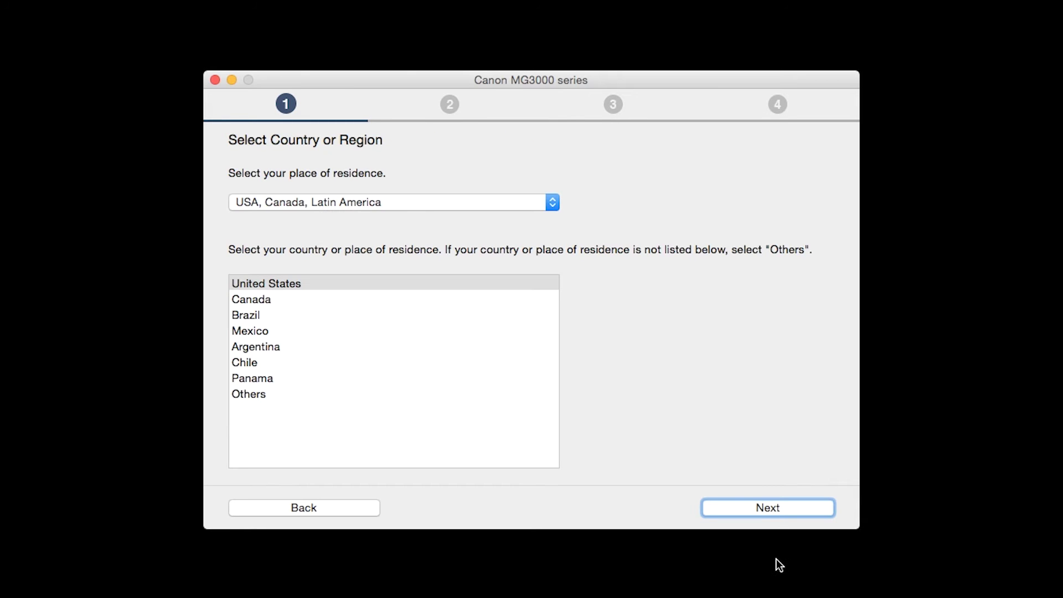
# Step: Select United States, accept the license agreement, and agree to the Extended Survey Program
pyautogui.click(478, 285)
pyautogui.click(754, 506)
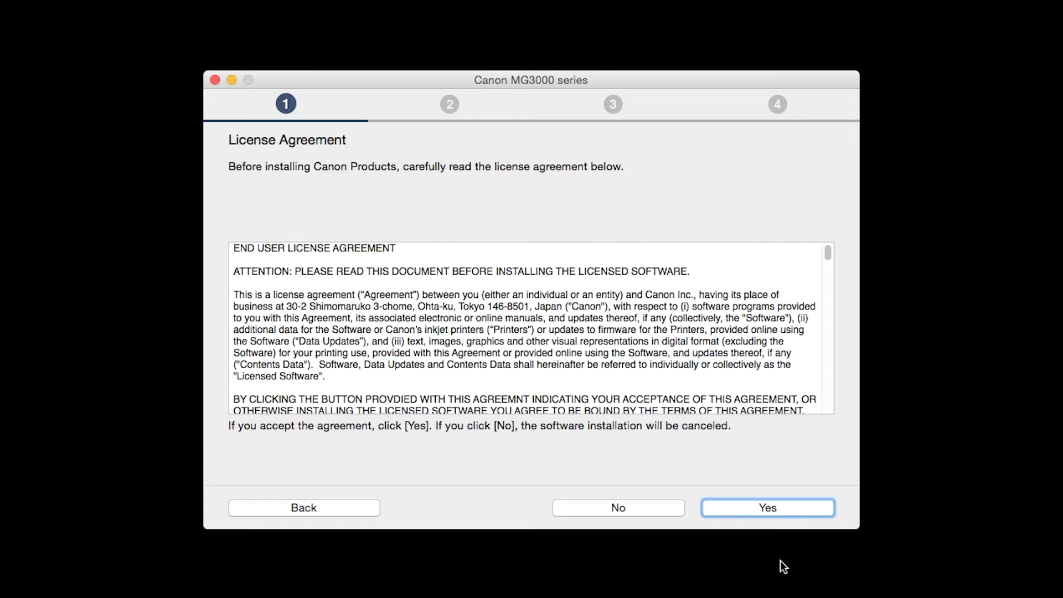
pyautogui.click(781, 515)
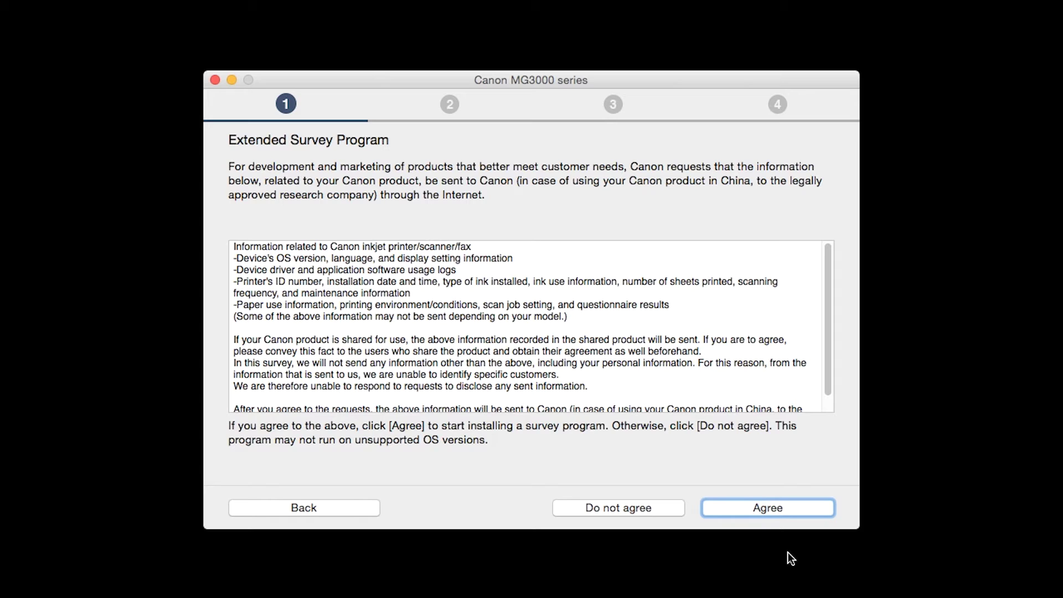
pyautogui.click(783, 509)
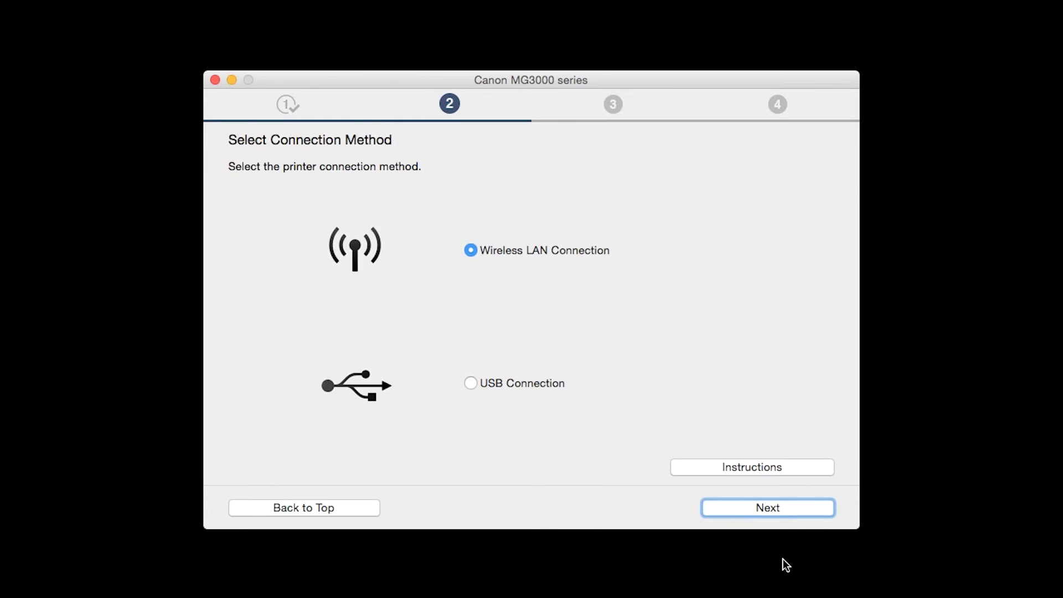
# Step: Choose Wireless LAN Connection, confirm the printer is on, and try the guided network setup
pyautogui.click(471, 250)
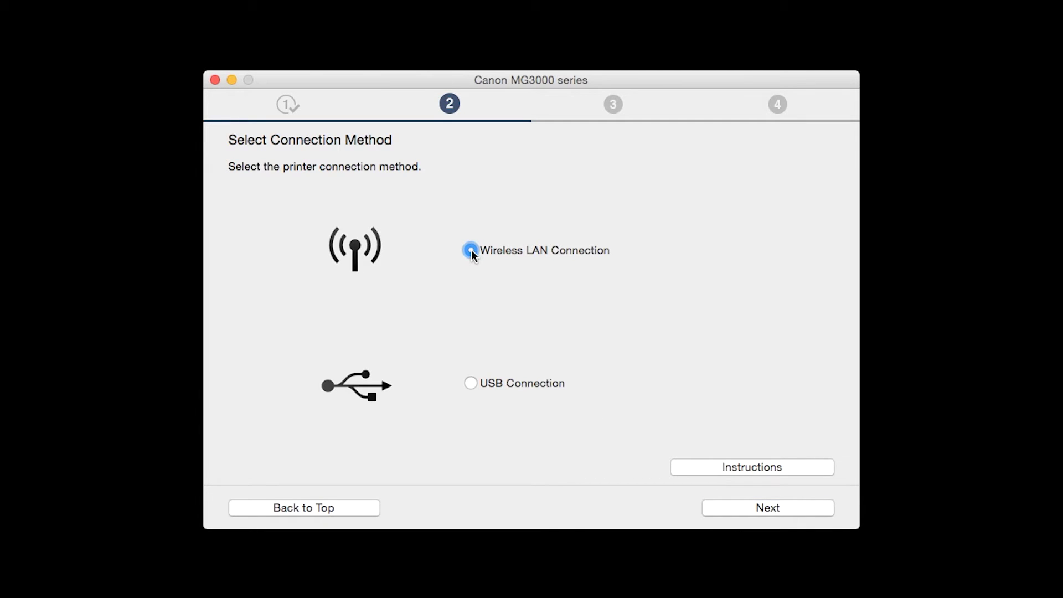
pyautogui.click(758, 506)
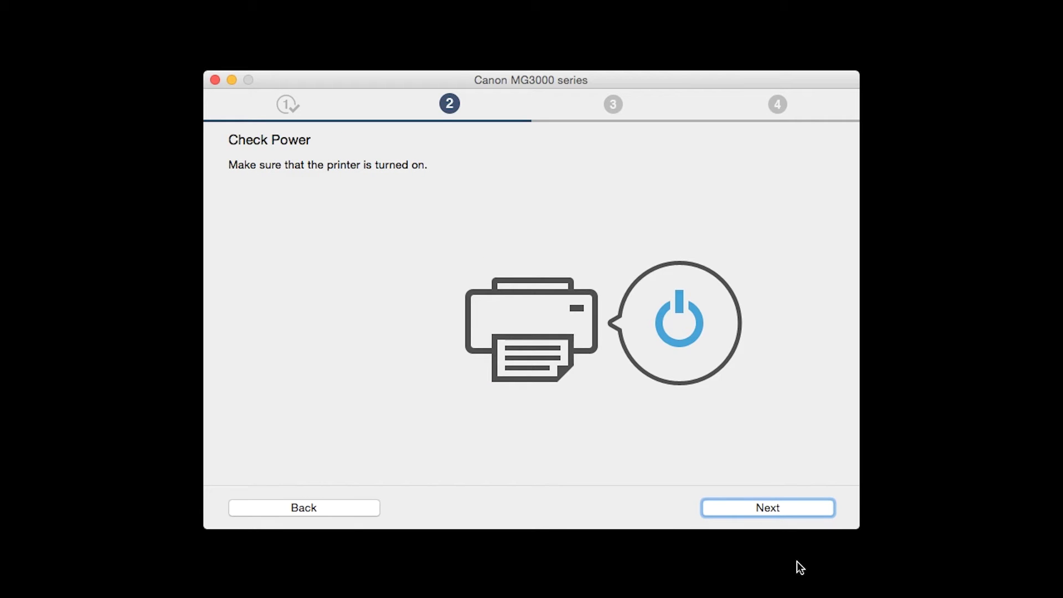
pyautogui.click(790, 513)
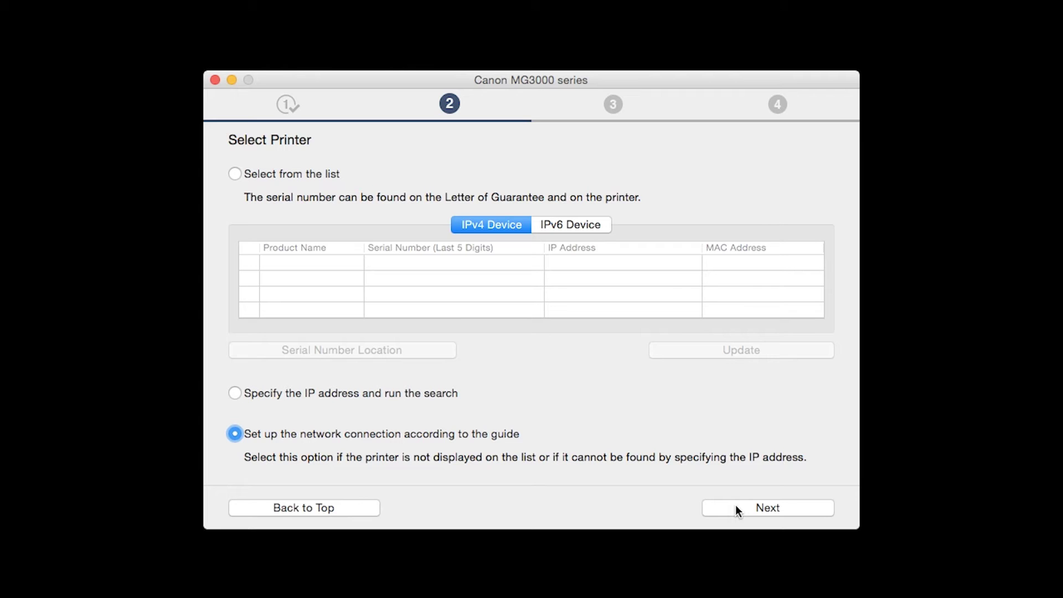
pyautogui.click(736, 507)
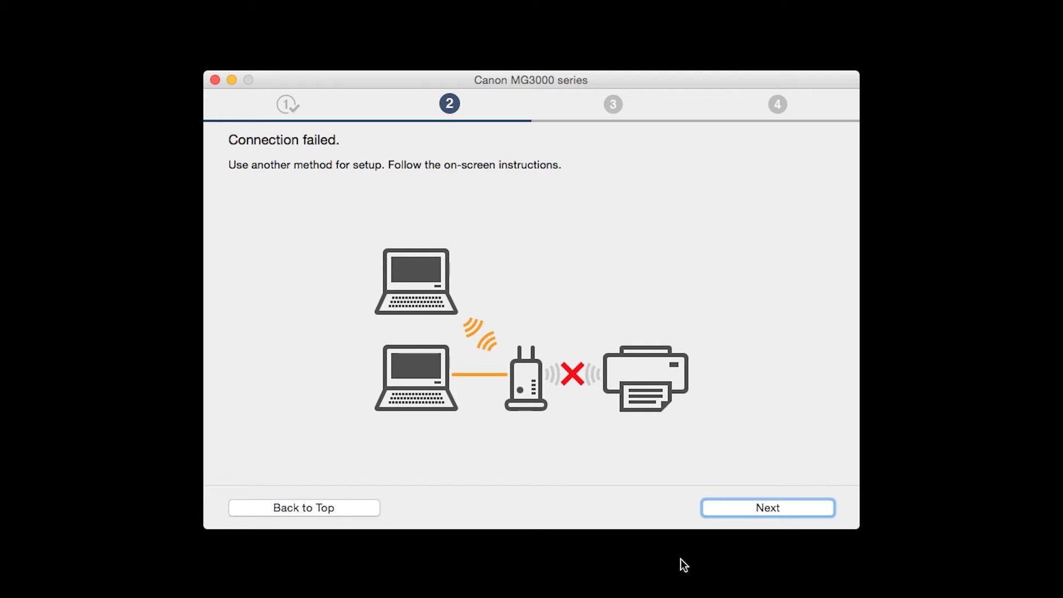
pyautogui.click(728, 513)
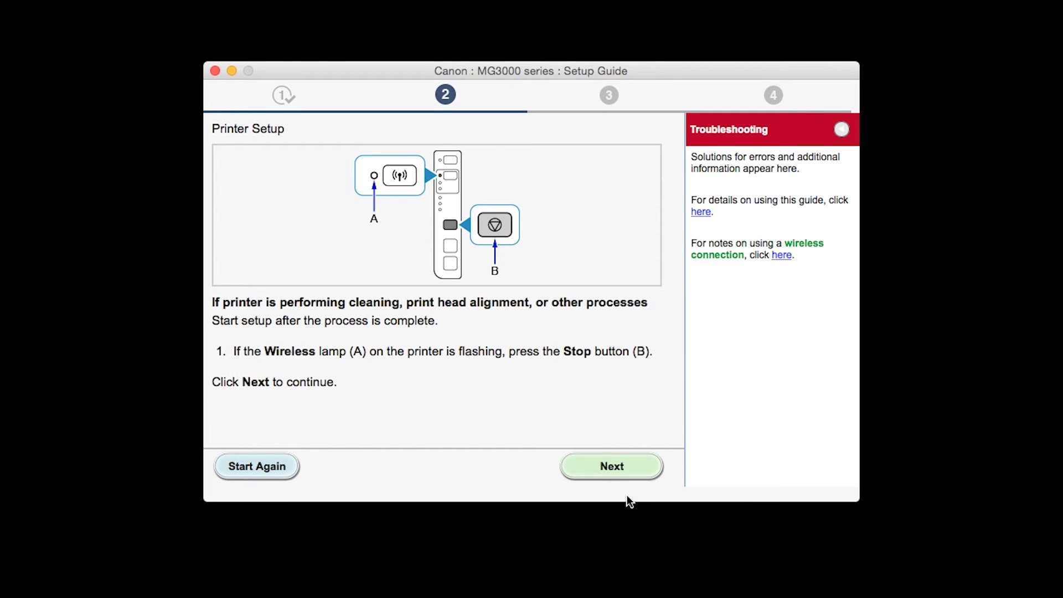
# Step: Run 'Wireless setup using the USB cable' until the connection completes
pyautogui.click(623, 477)
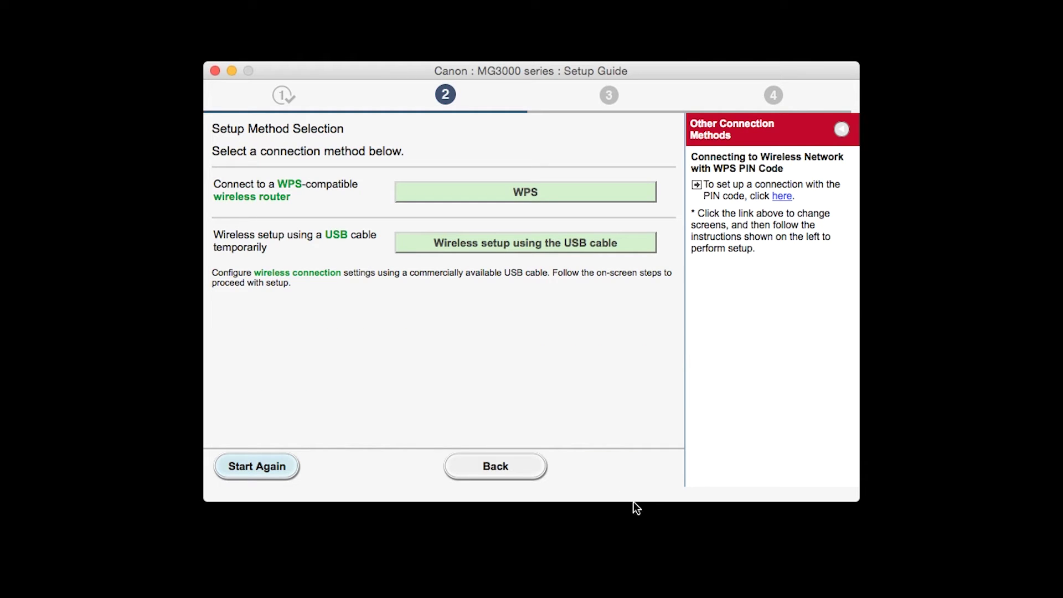
pyautogui.click(557, 254)
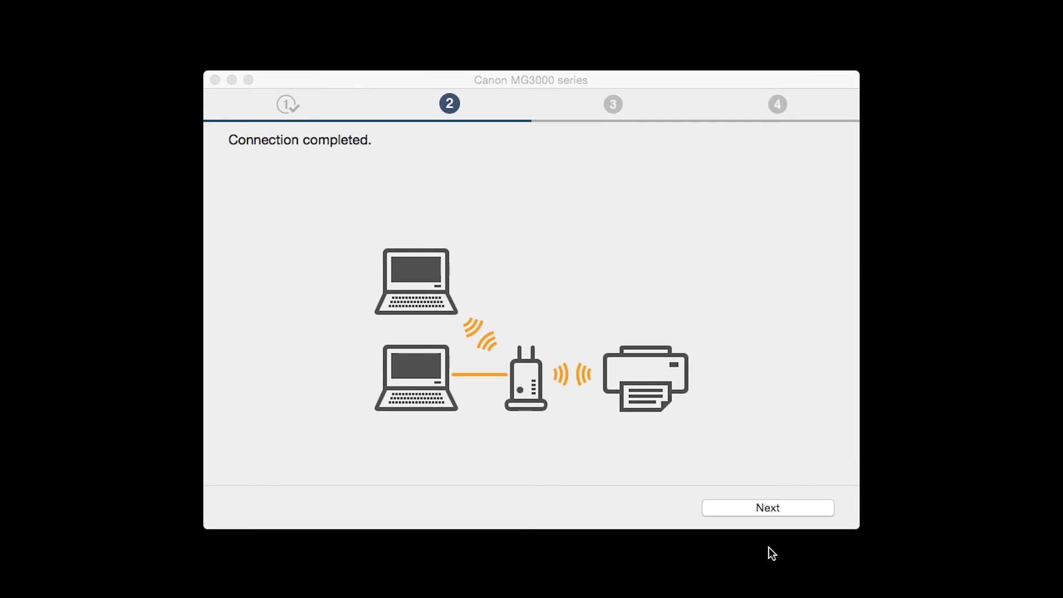
pyautogui.click(767, 509)
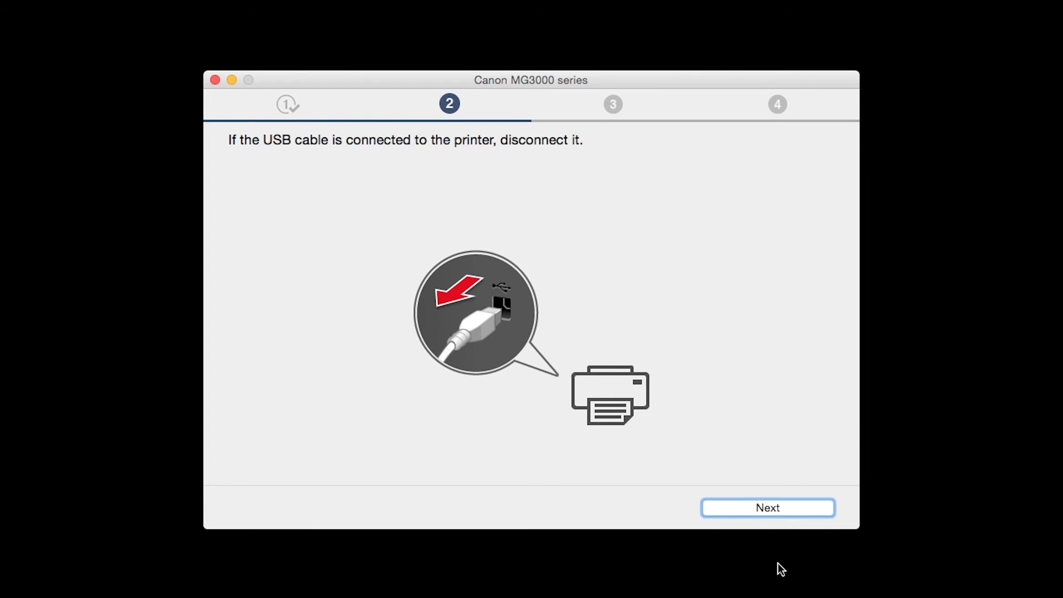
# Step: After unplugging the USB cable, add the Bonjour-found Canon MG3000 series printer to the Mac
pyautogui.click(770, 509)
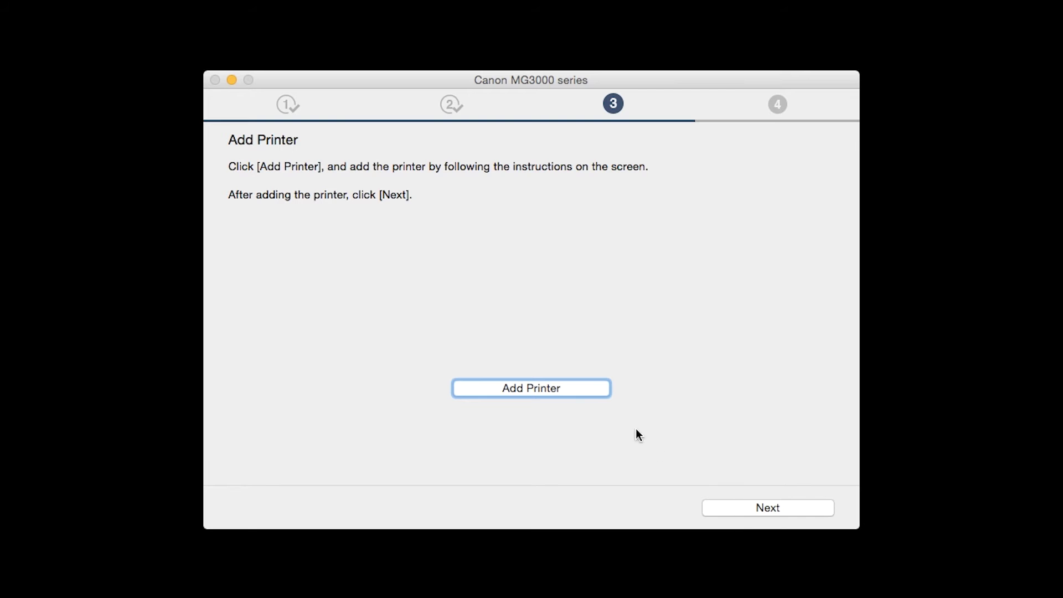
pyautogui.click(591, 383)
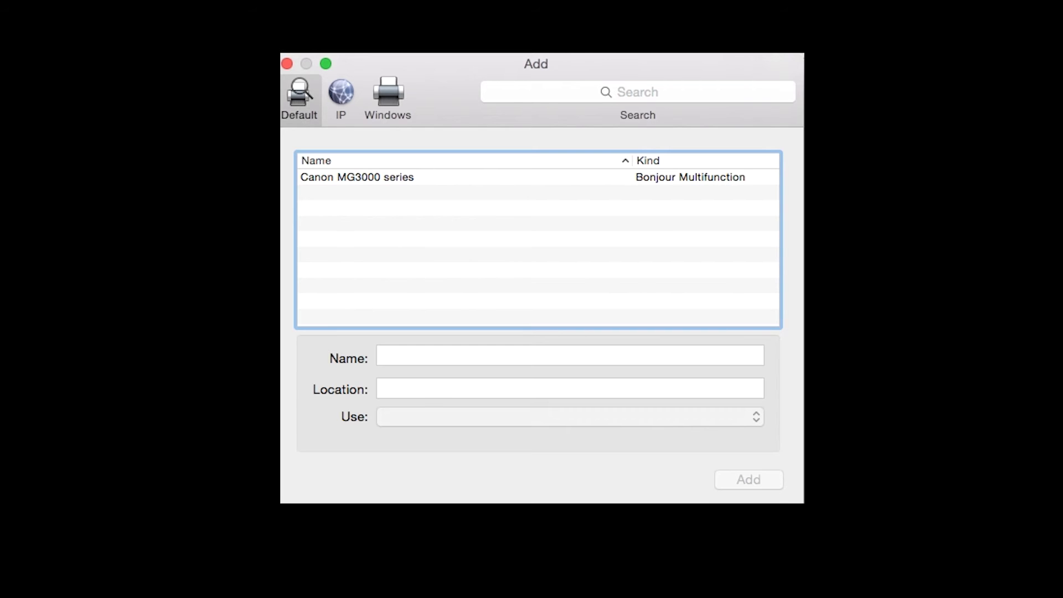
pyautogui.click(687, 178)
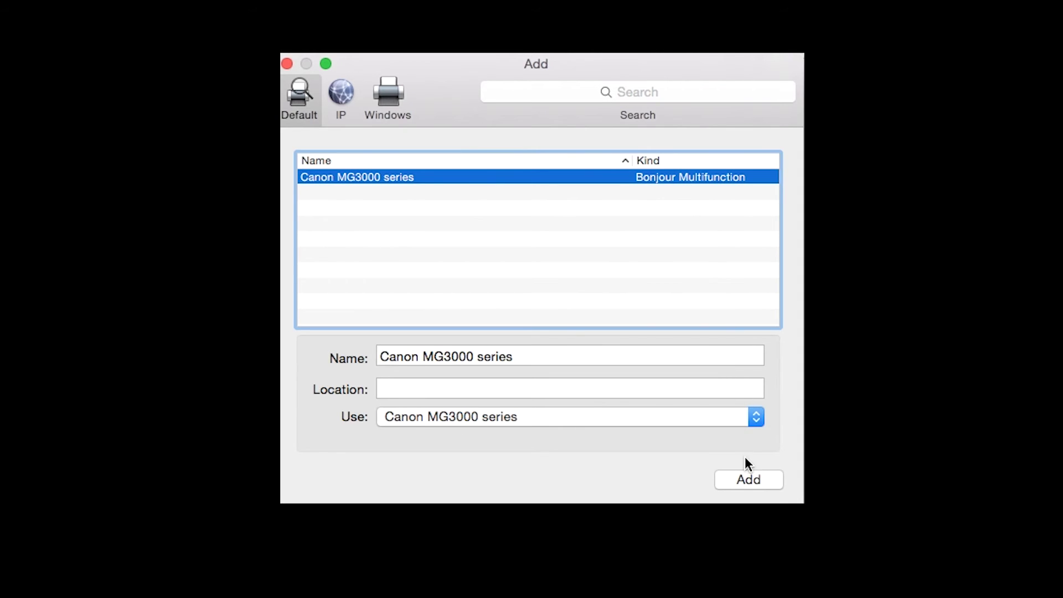
pyautogui.click(748, 478)
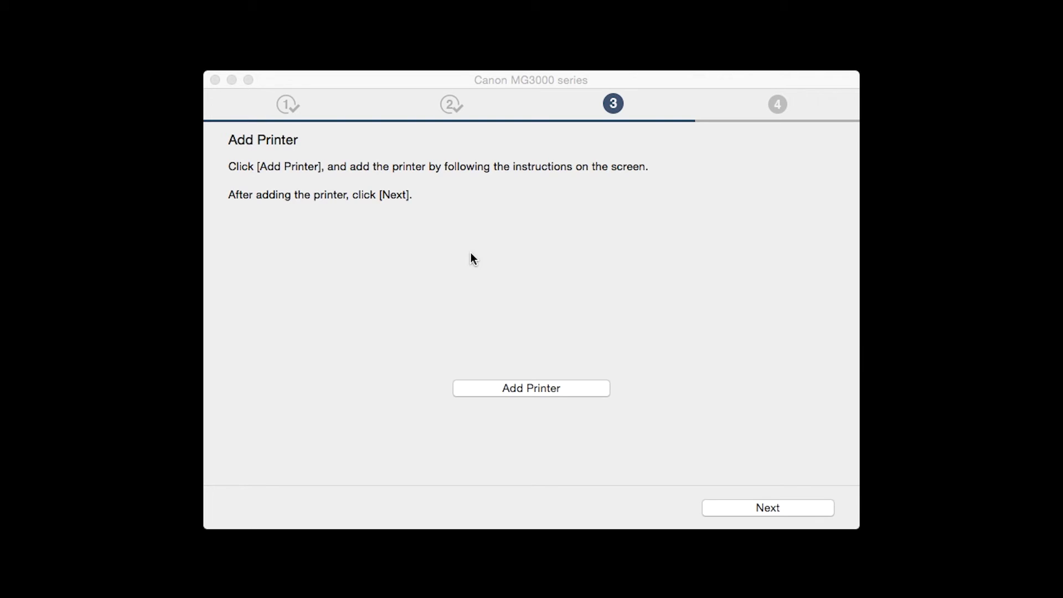
pyautogui.click(794, 507)
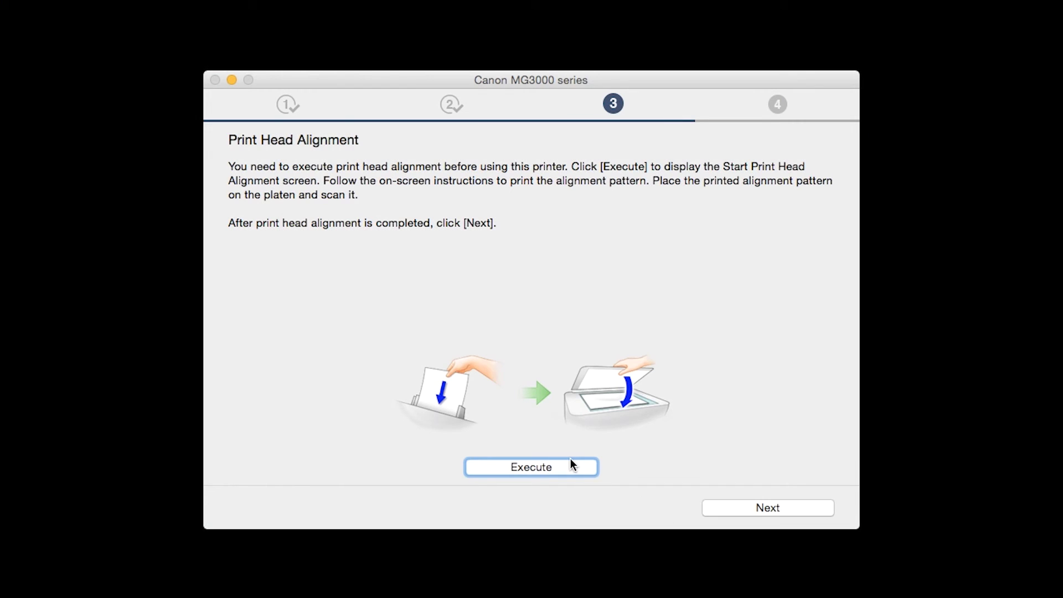
# Step: Execute the print head alignment, then print a test page
pyautogui.click(570, 461)
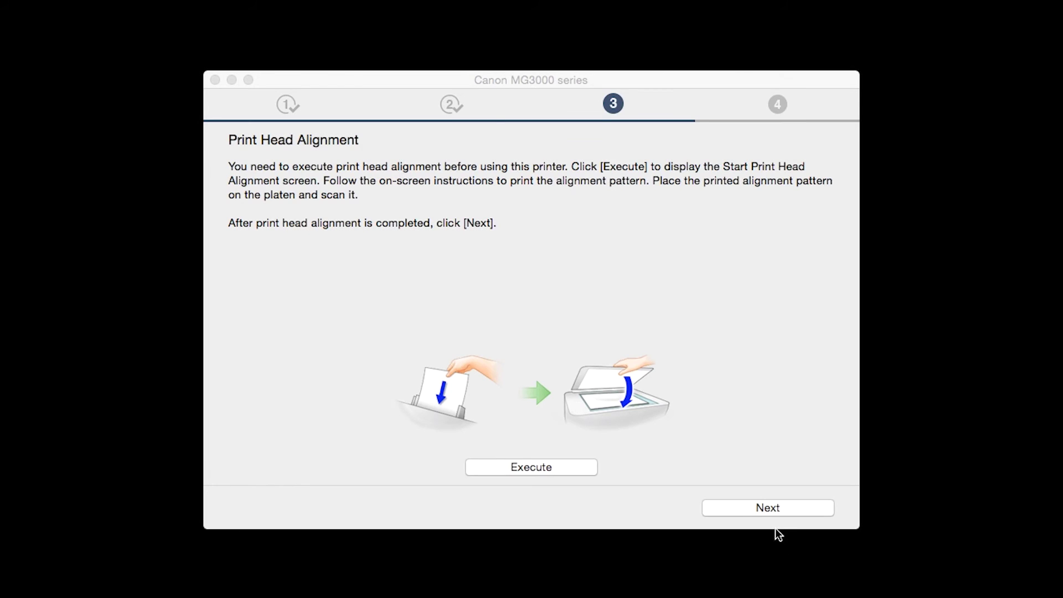
pyautogui.click(770, 508)
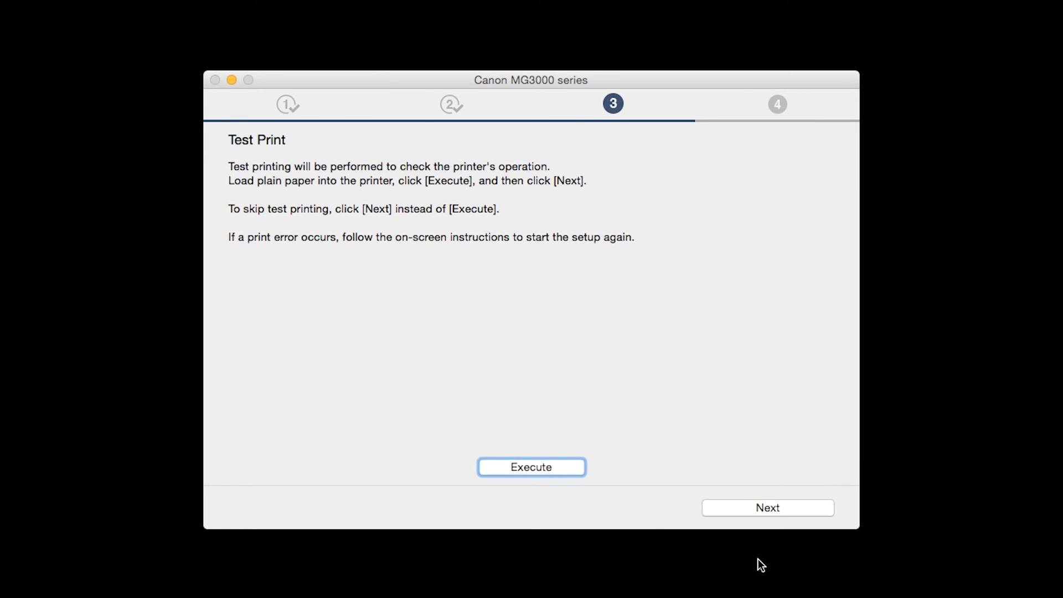
pyautogui.click(560, 467)
pyautogui.click(781, 509)
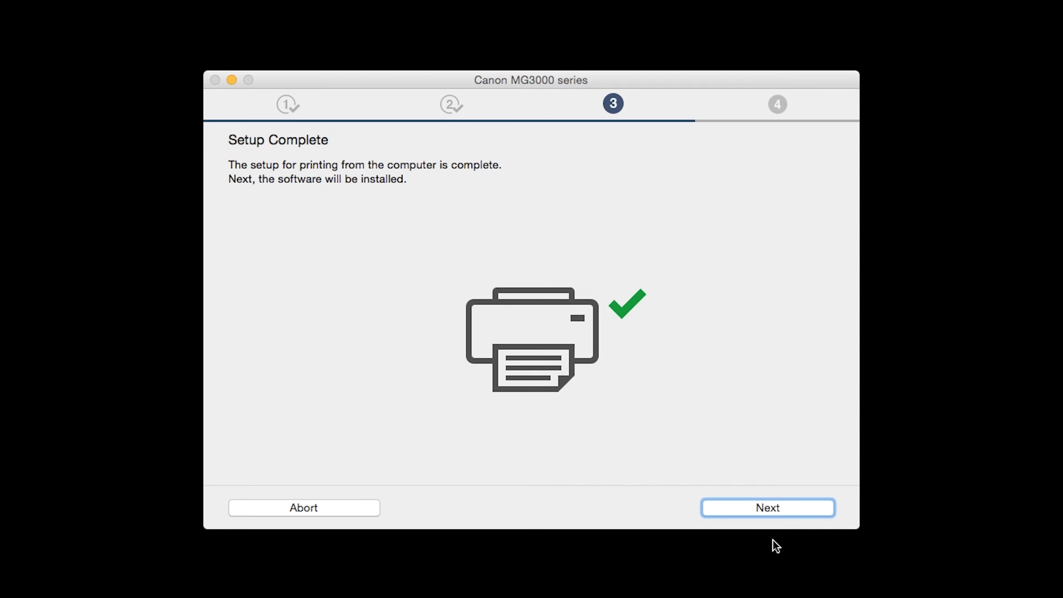
# Step: Tick IJ Scan Utility, User's Manual, My Image Garden and Quick Menu (1813 MB) and install them
pyautogui.click(765, 509)
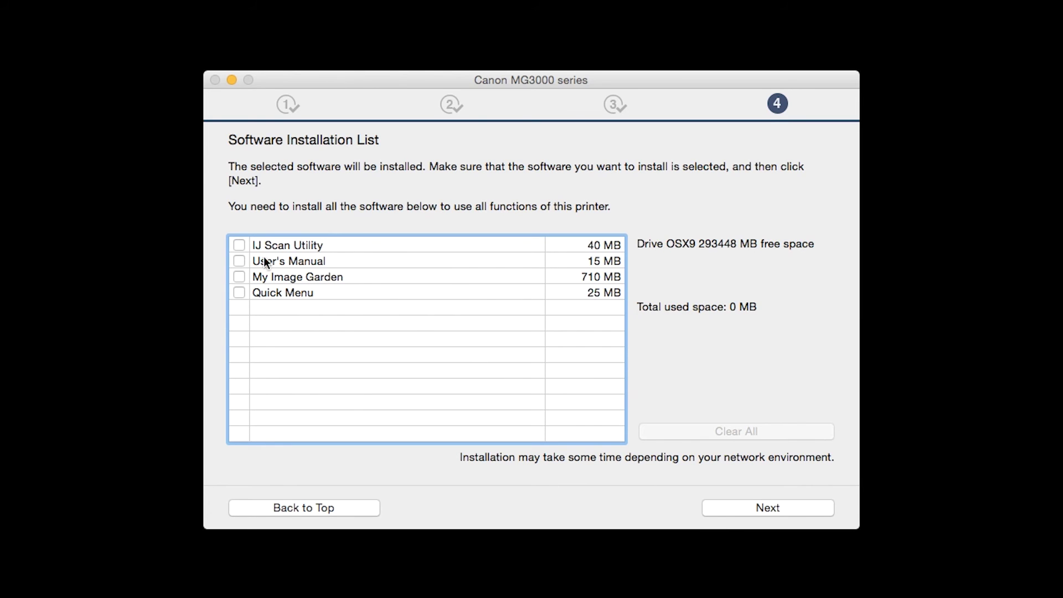
pyautogui.click(240, 246)
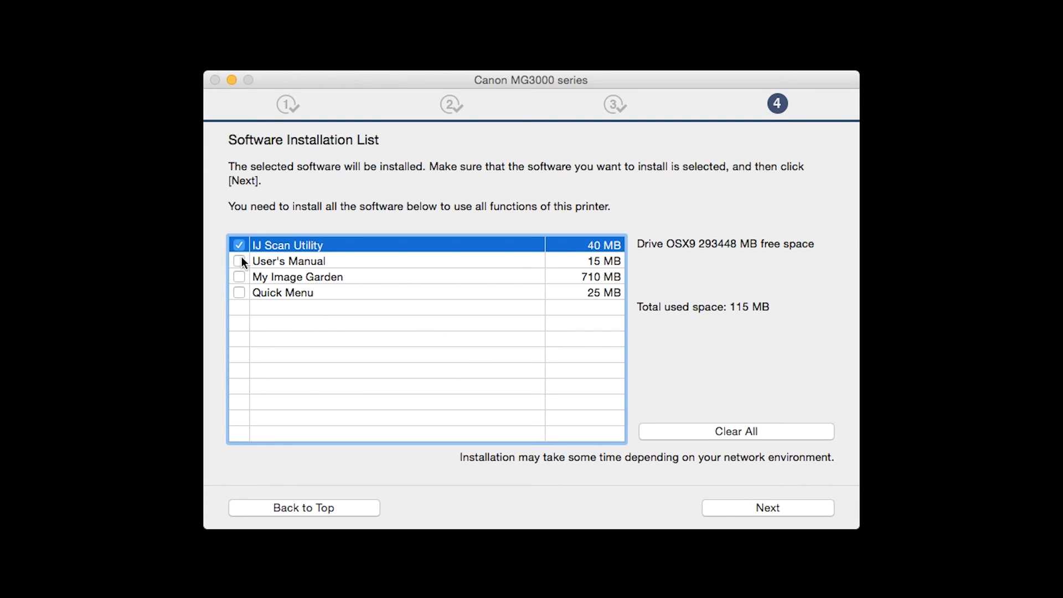
pyautogui.click(239, 260)
pyautogui.click(240, 277)
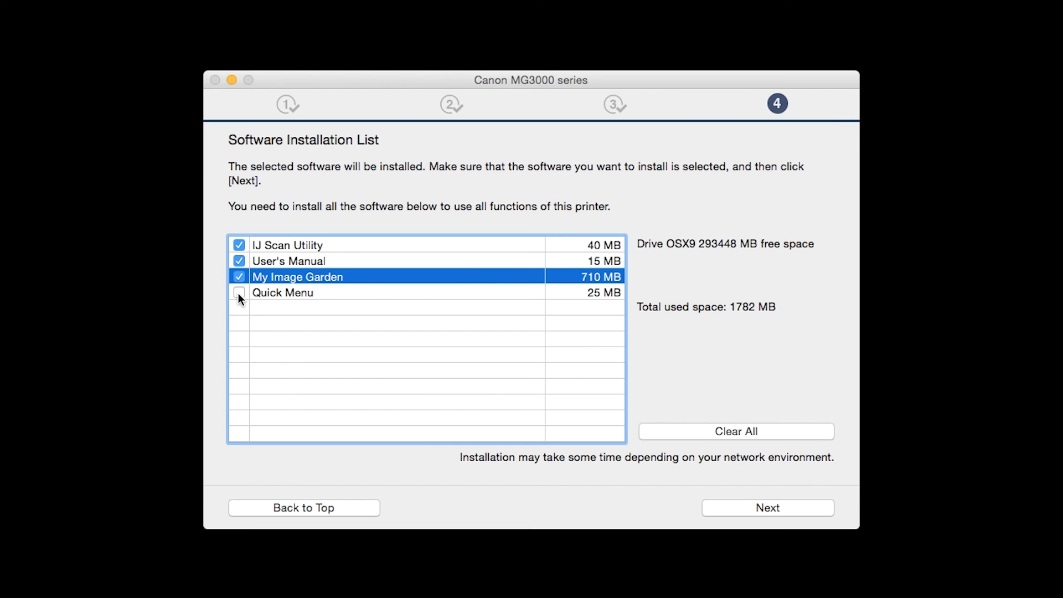
pyautogui.click(239, 293)
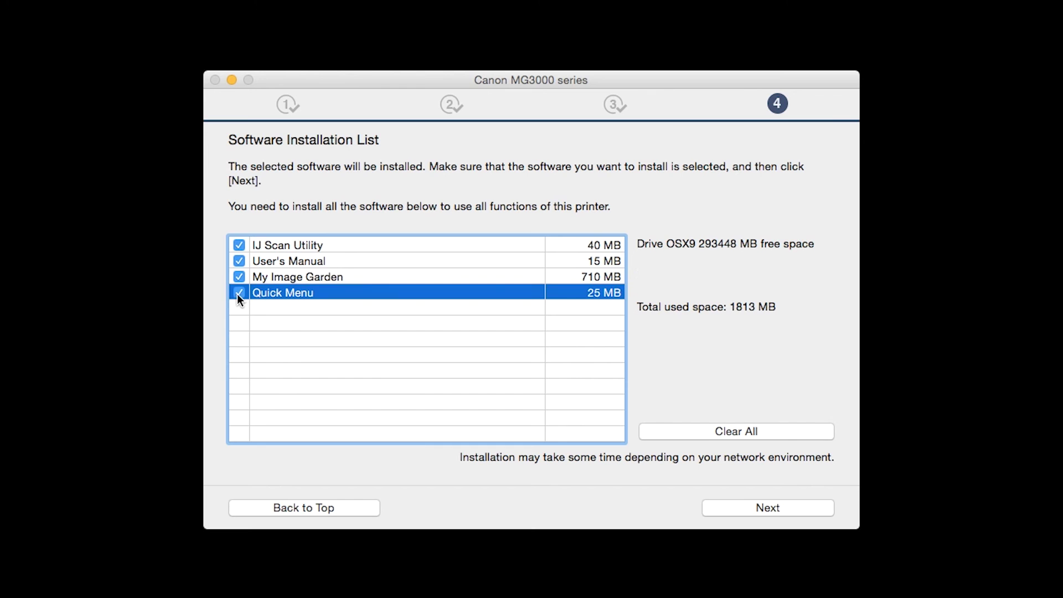
pyautogui.click(760, 508)
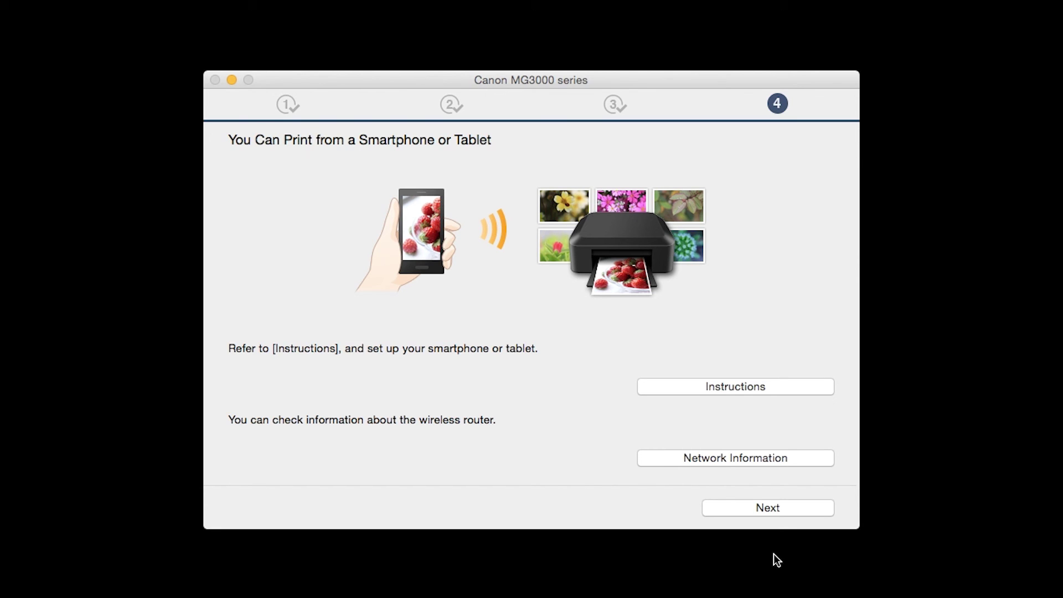
# Step: Continue past the smartphone printing page and the User Registration page
pyautogui.press('Tab')
pyautogui.click(772, 509)
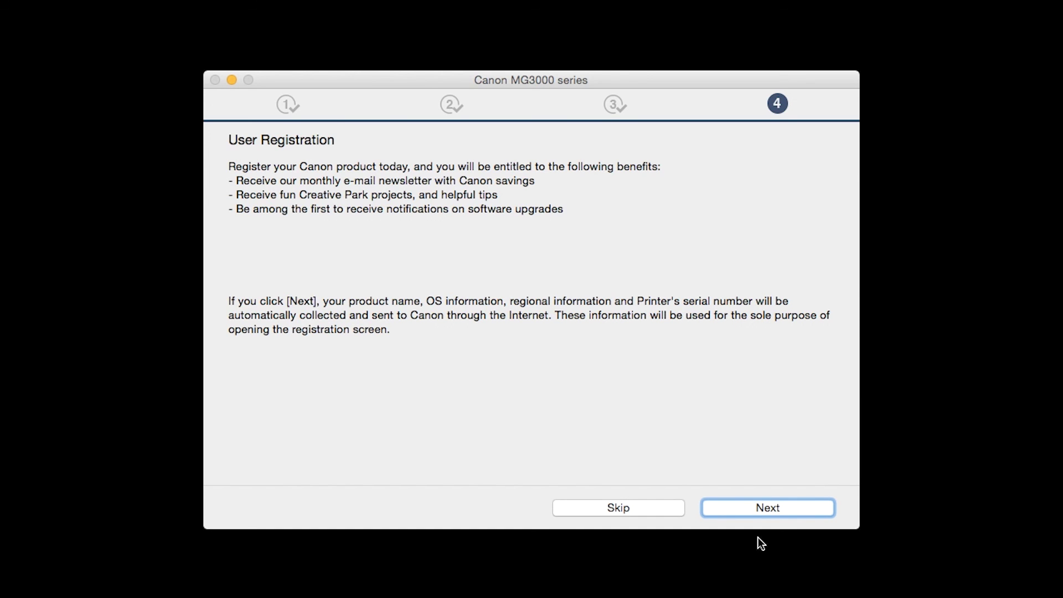
pyautogui.click(758, 508)
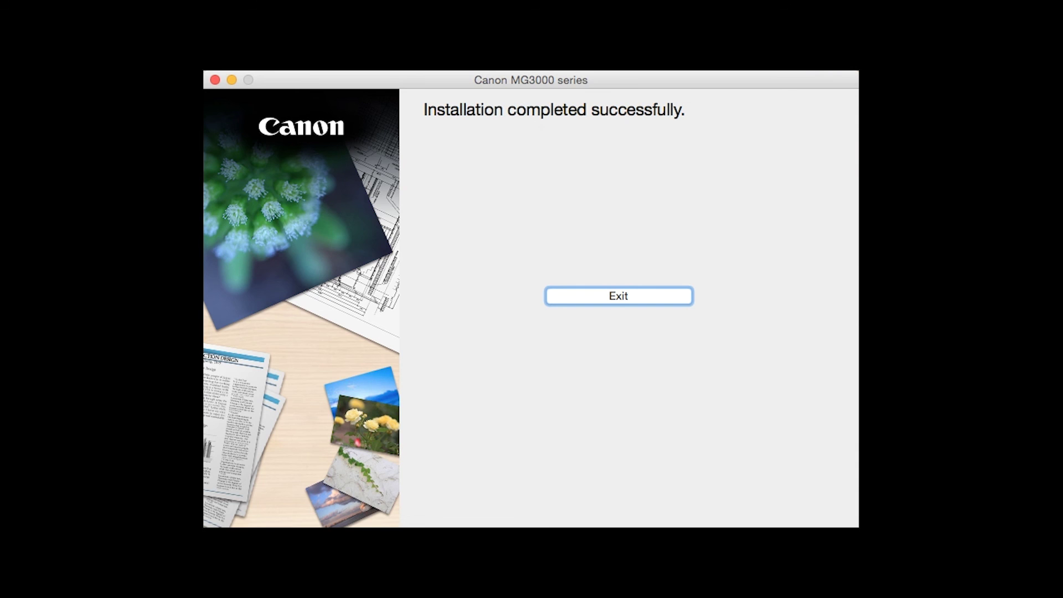